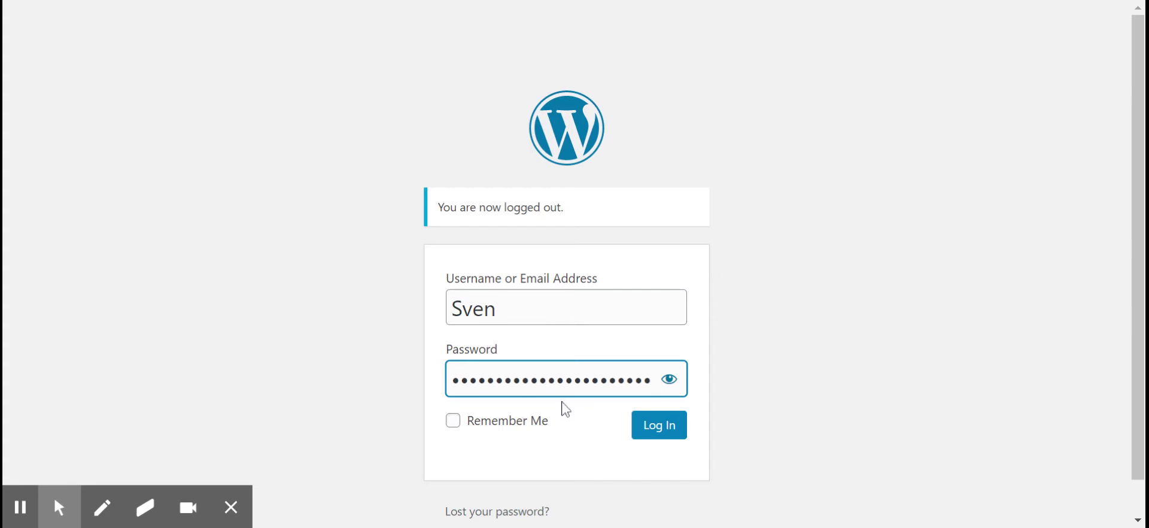
# Log in to the site's dashboard and look over the existing post on the live Blog page
pyautogui.click(658, 425)
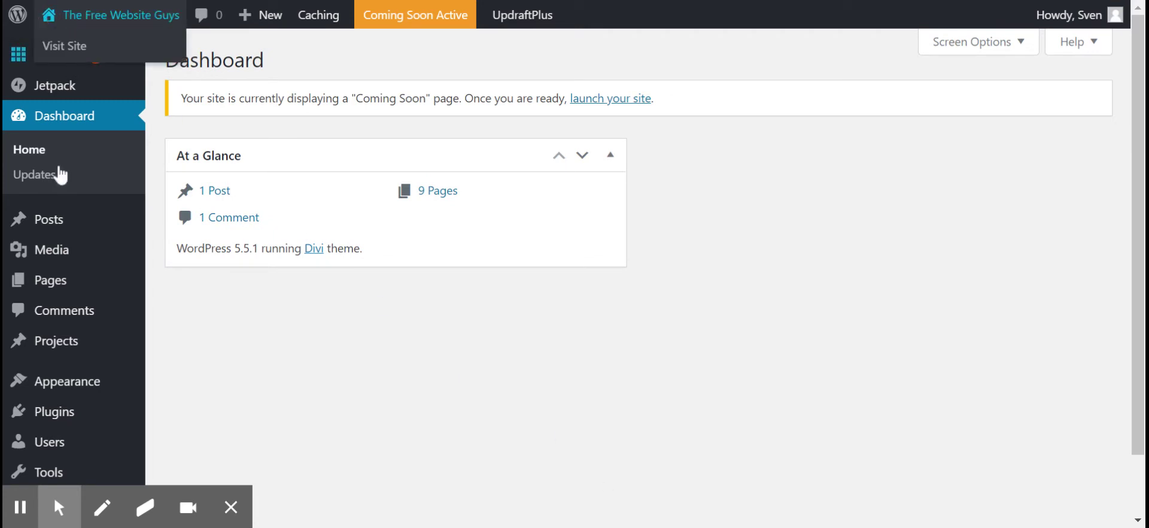
pyautogui.moveTo(54, 221)
pyautogui.moveTo(89, 25)
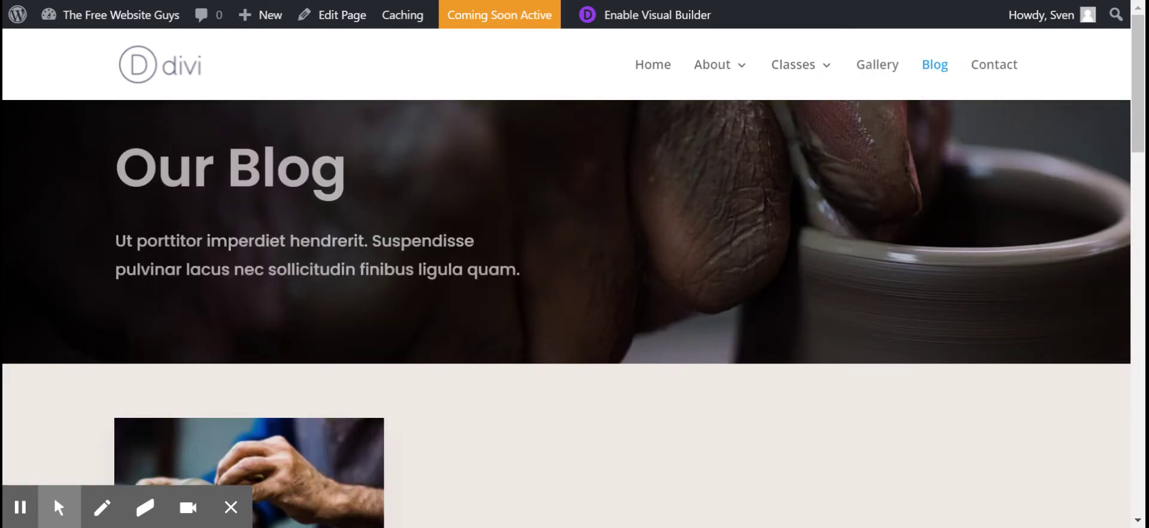
pyautogui.scroll(-5, 464, 293)
pyautogui.scroll(1, 152, 375)
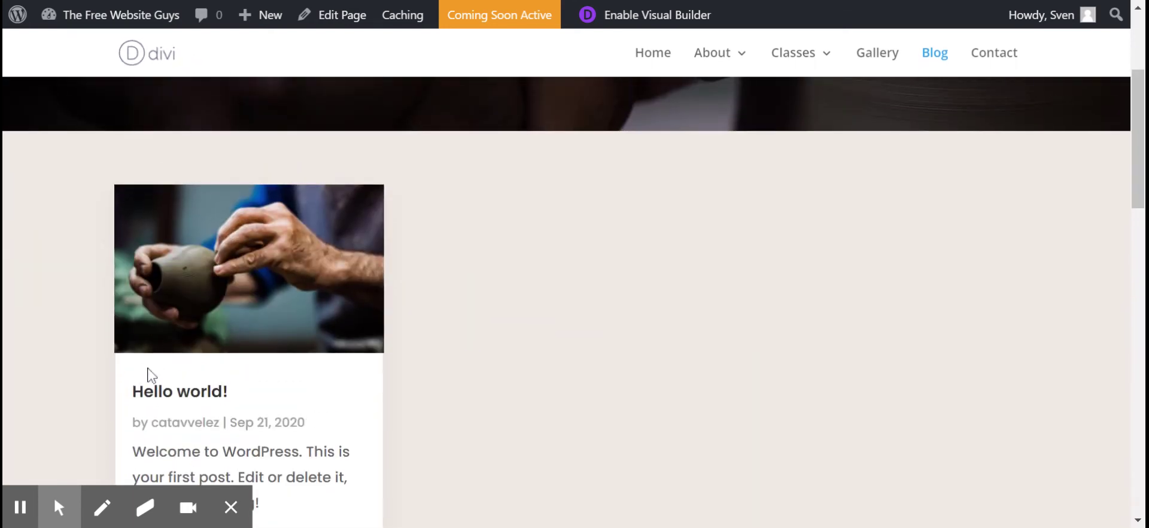
pyautogui.scroll(-2, 491, 306)
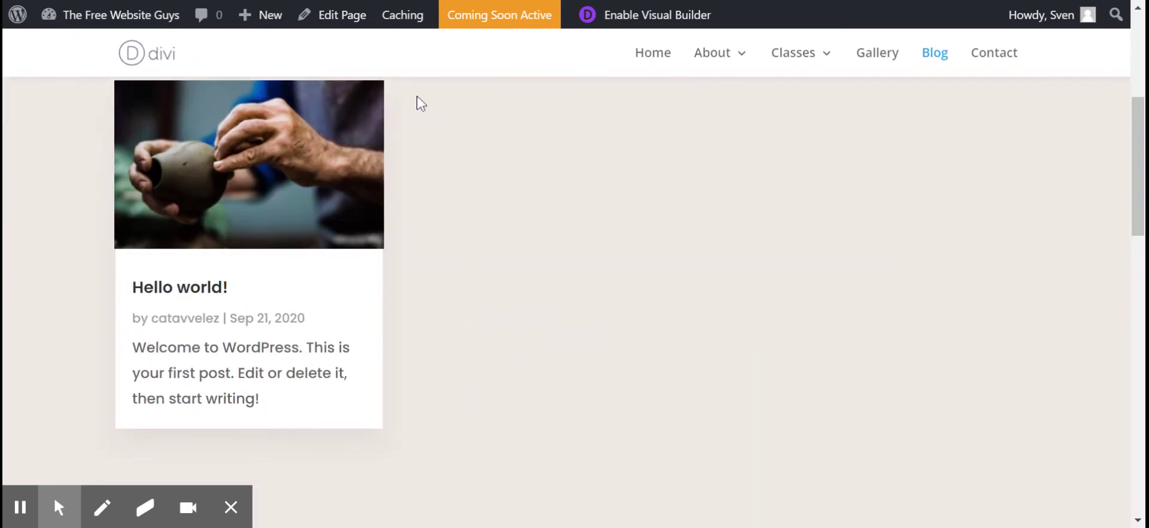
# Create a new blog post titled "Sample Blog Post"
pyautogui.moveTo(243, 25)
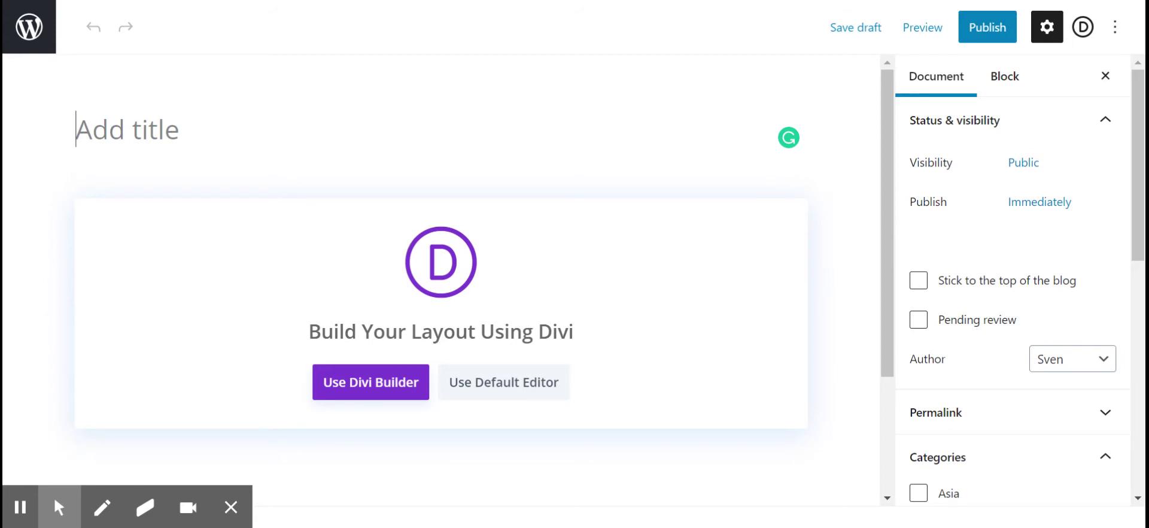
pyautogui.write('Sample ')
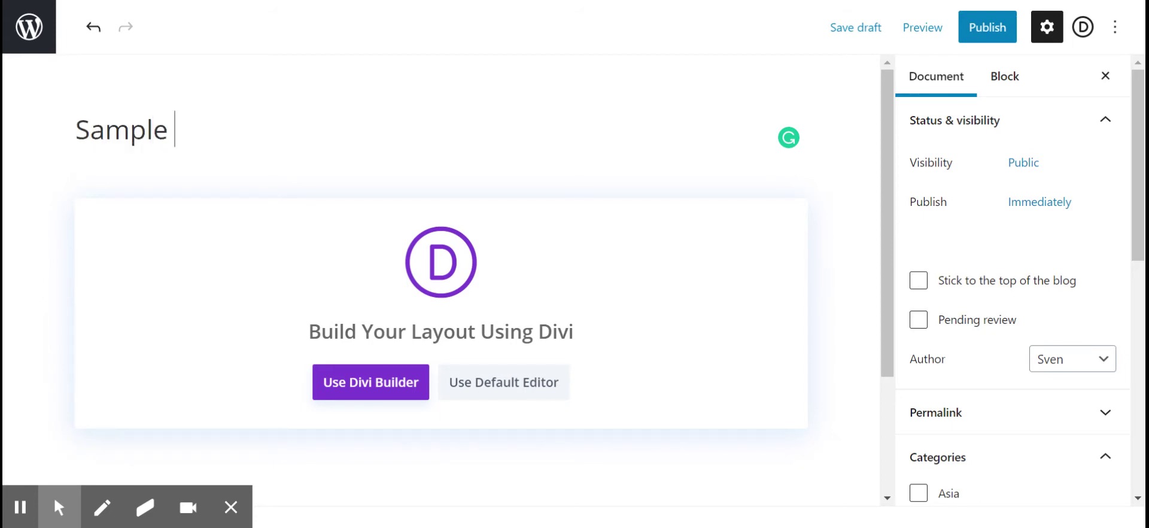
pyautogui.write('Blog Post')
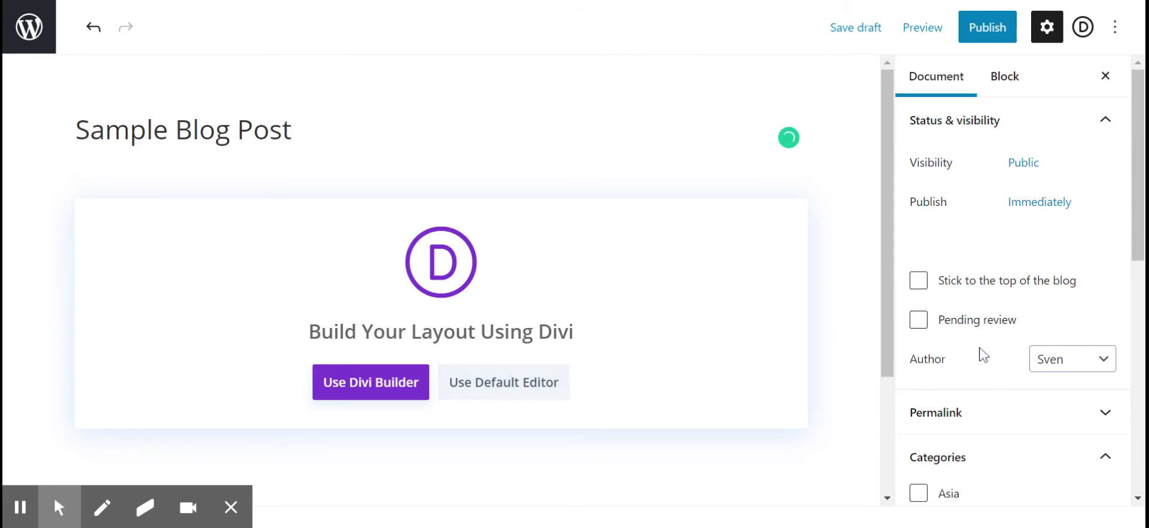
# Set the black-and-white cup photo 029_img.jpg from the media library as the post's featured image
pyautogui.scroll(-7, 1001, 274)
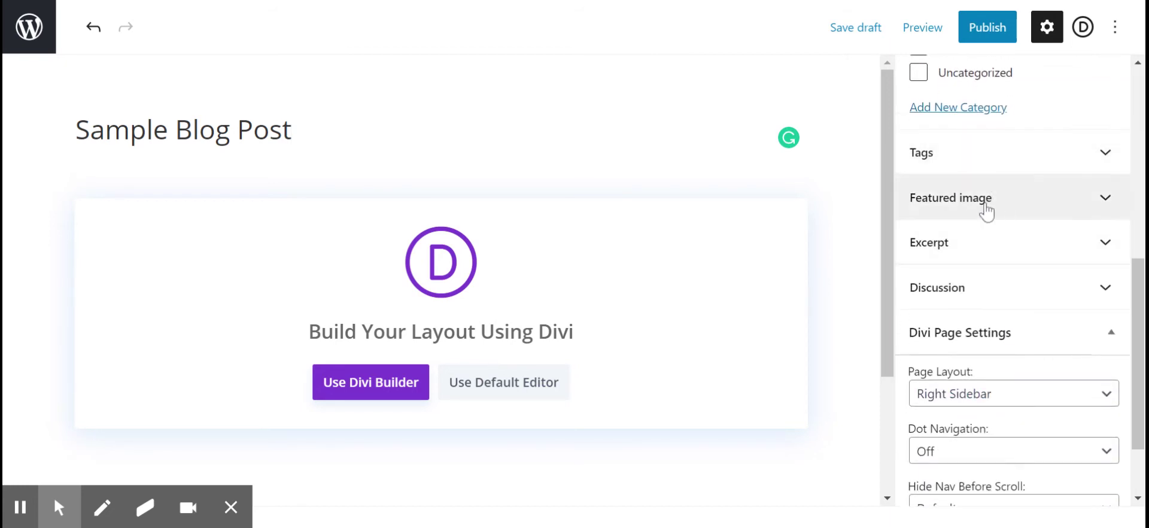
pyautogui.click(949, 206)
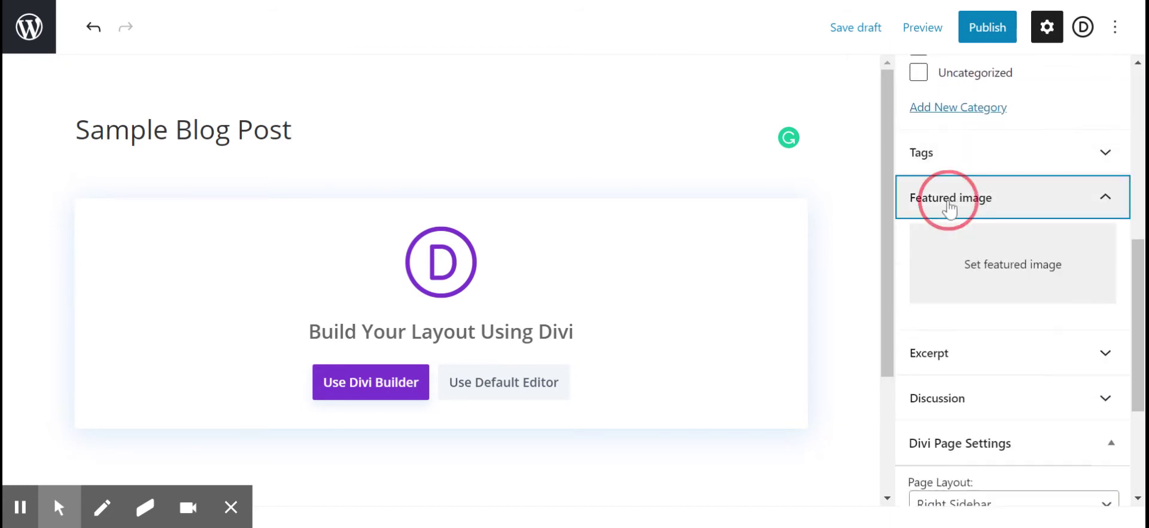
pyautogui.click(984, 266)
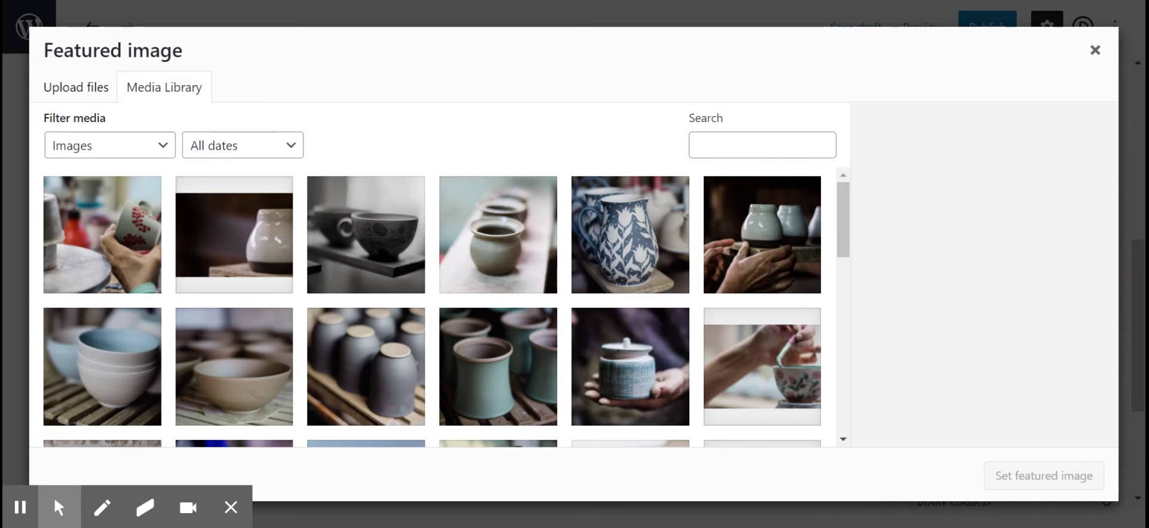
pyautogui.click(92, 90)
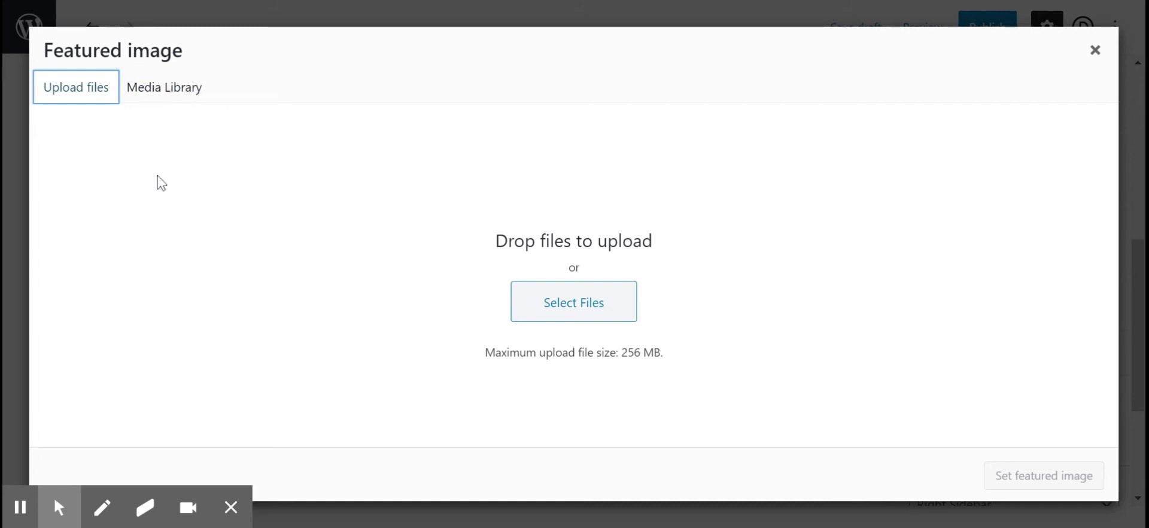
pyautogui.click(150, 106)
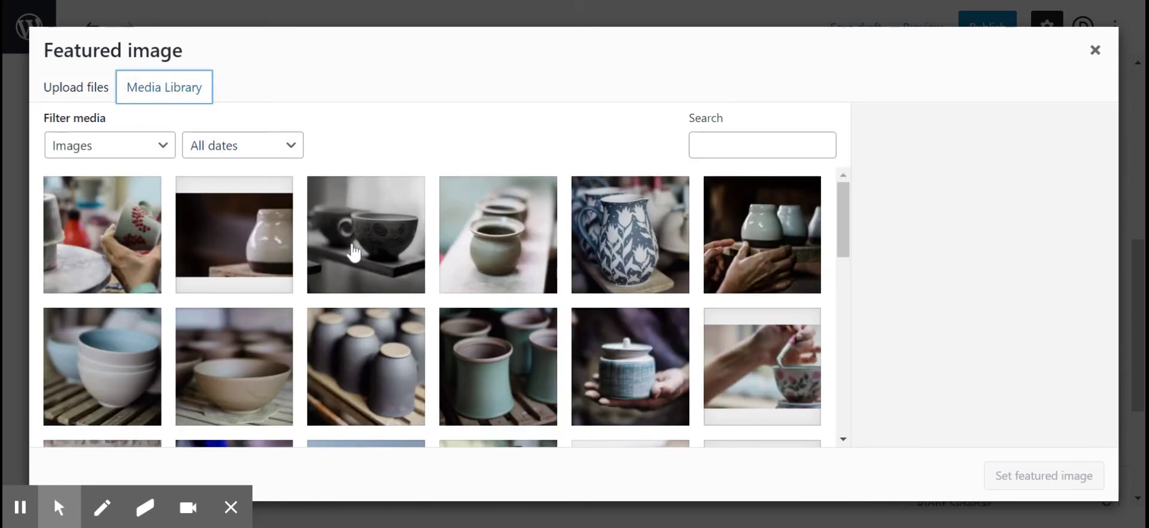
pyautogui.click(352, 224)
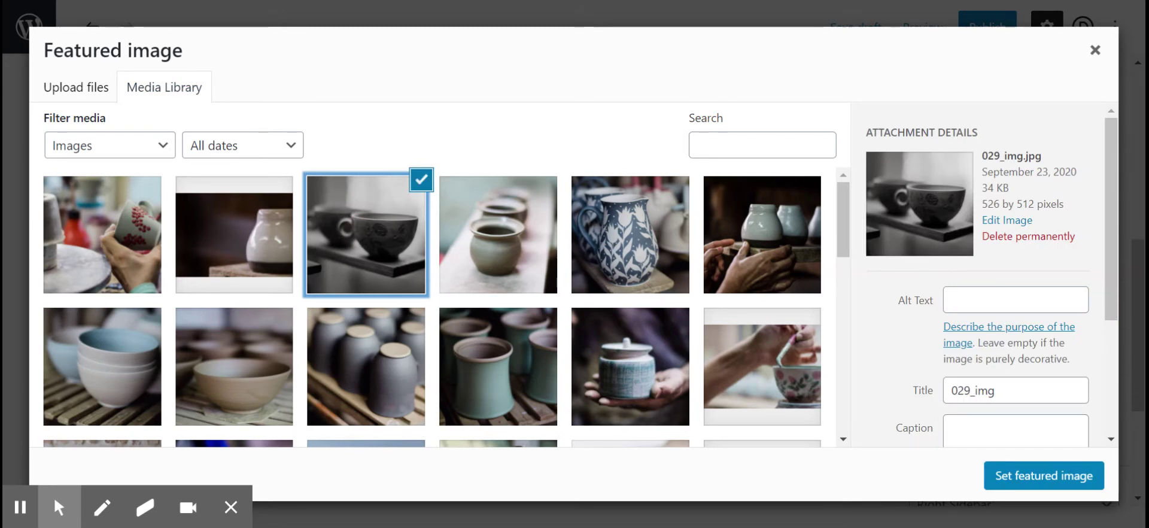
pyautogui.click(1062, 477)
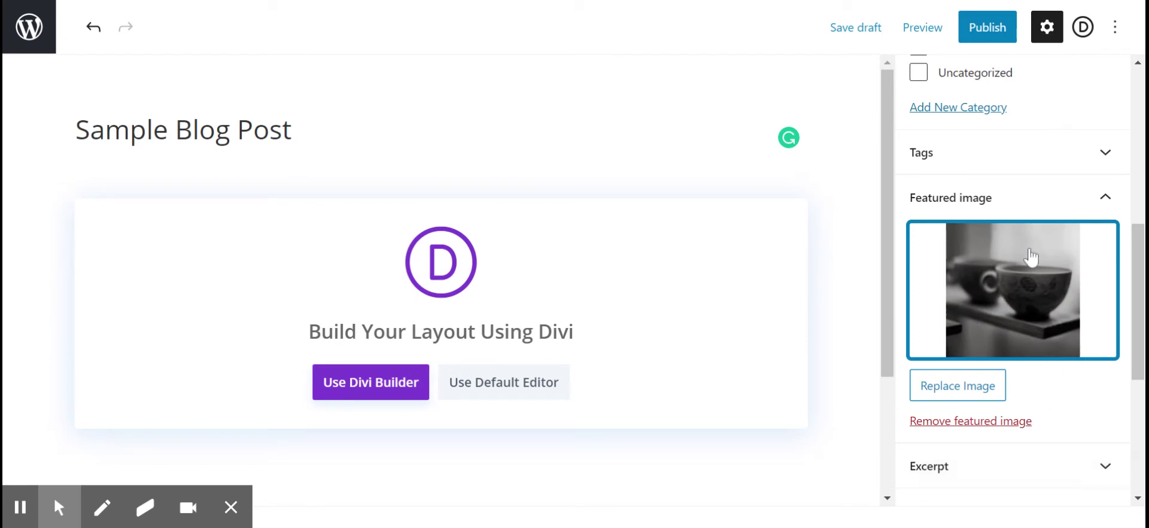
# Add a new category named Europe to the post, without a parent category
pyautogui.scroll(2, 1028, 256)
pyautogui.scroll(4, 1016, 257)
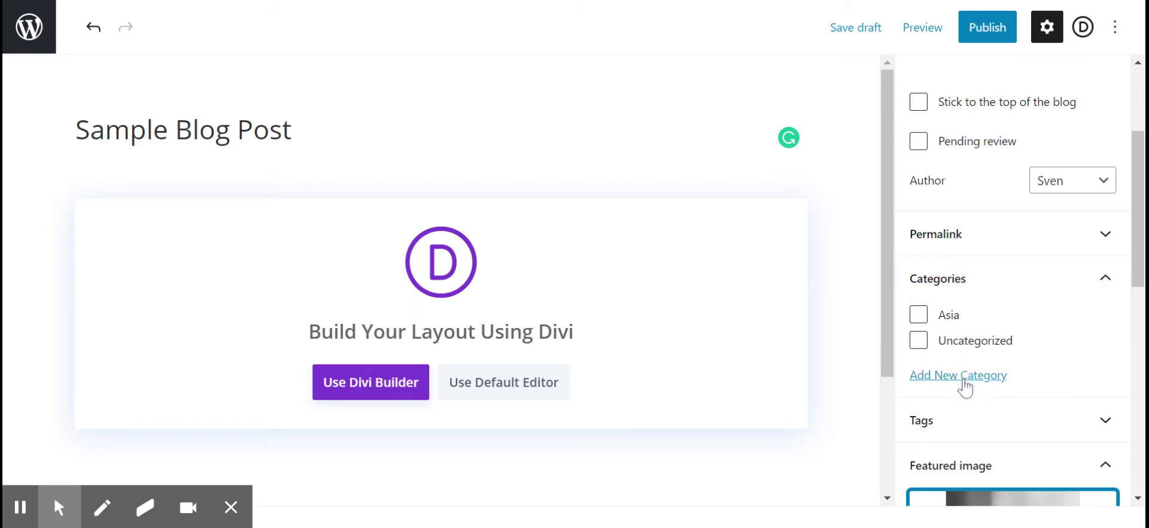
pyautogui.click(939, 377)
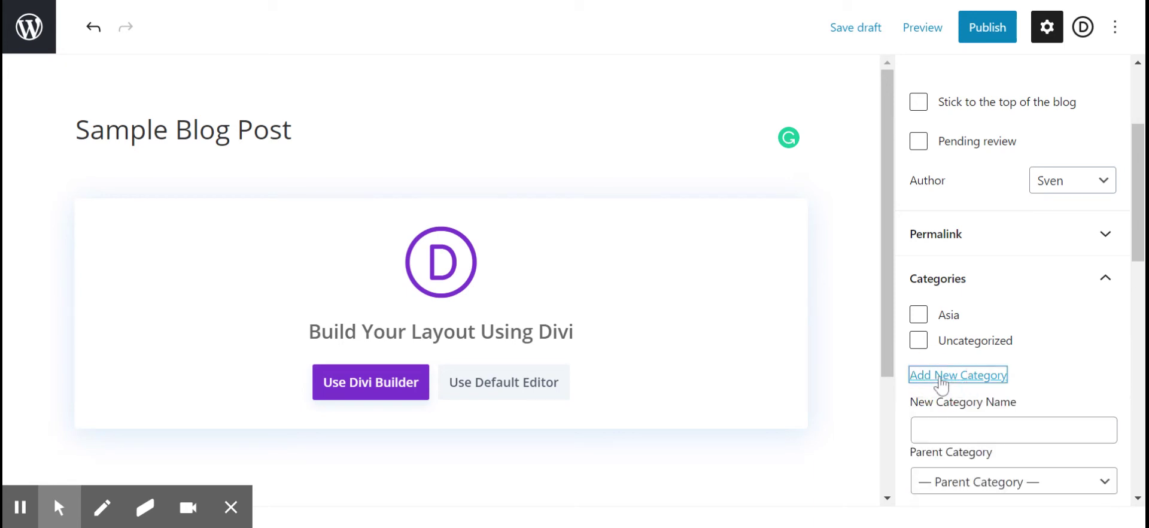
pyautogui.scroll(-3, 941, 386)
pyautogui.click(975, 338)
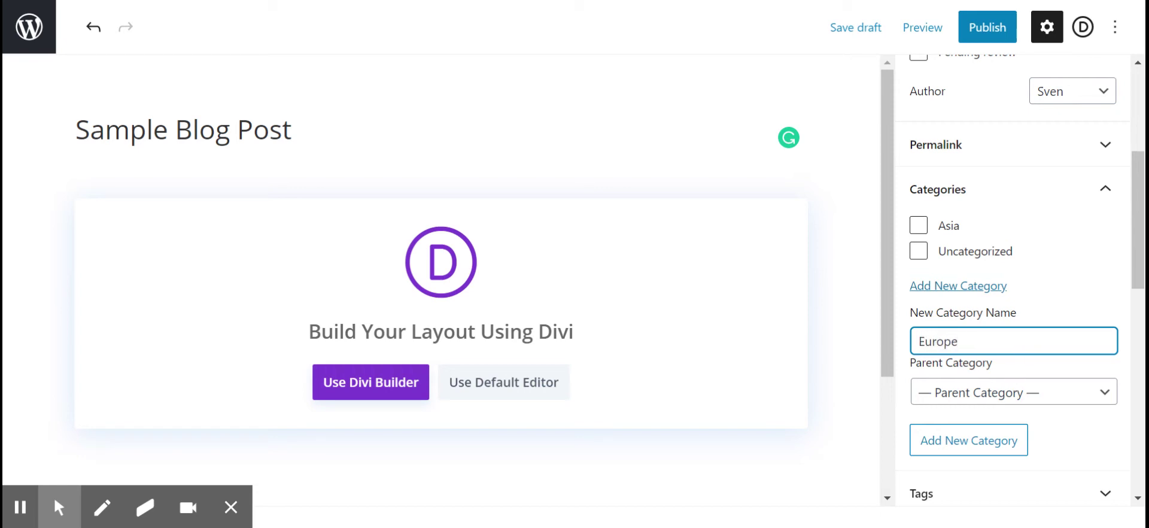
pyautogui.scroll(-3, 987, 311)
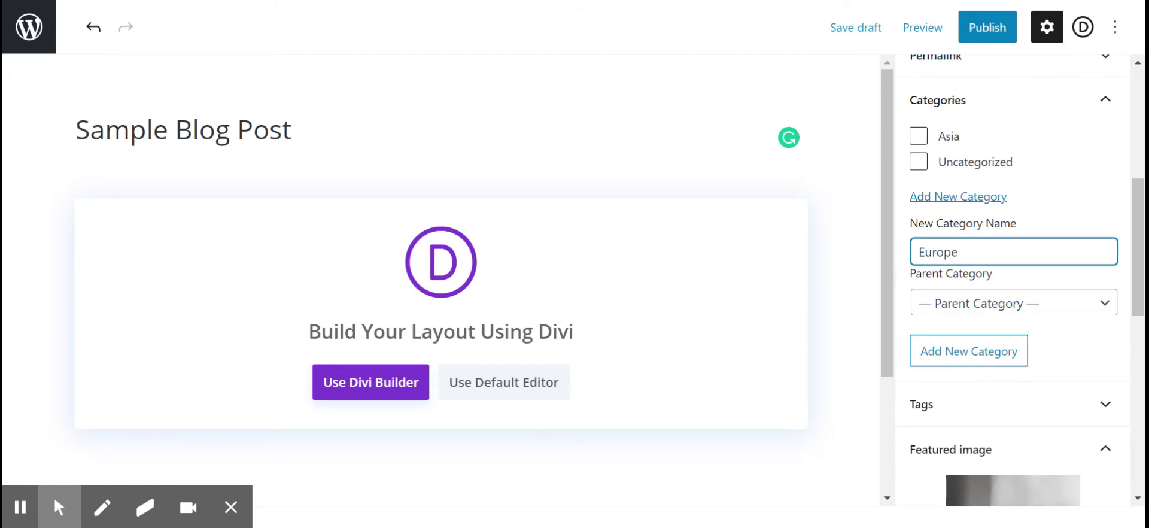
pyautogui.click(956, 362)
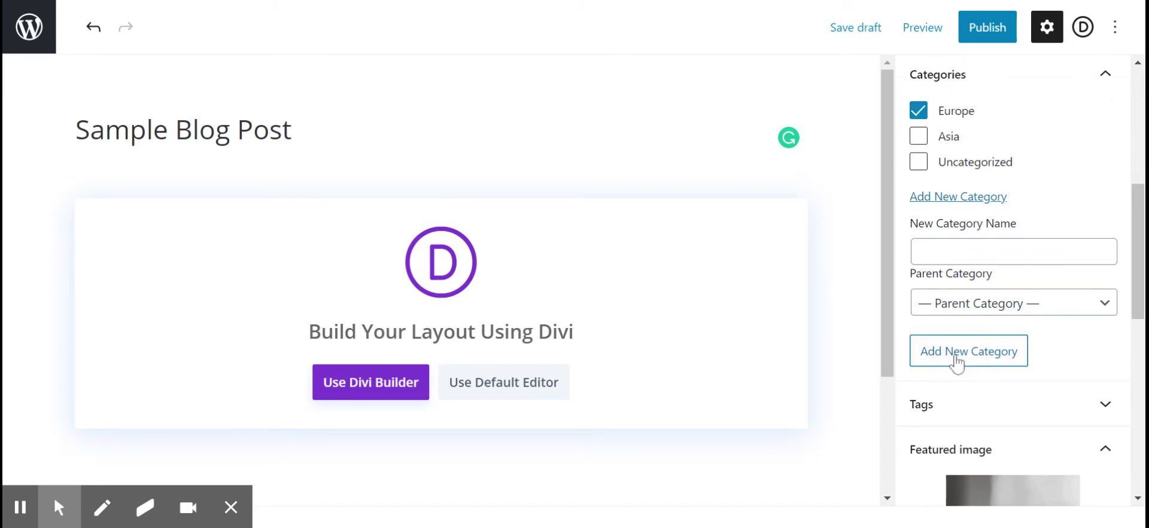
pyautogui.scroll(2, 984, 215)
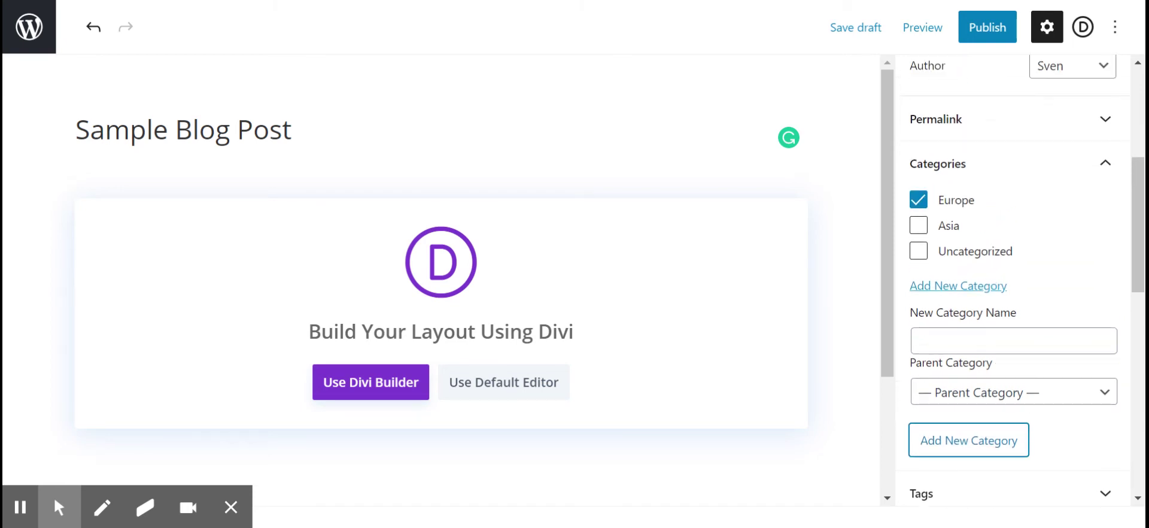
pyautogui.click(919, 227)
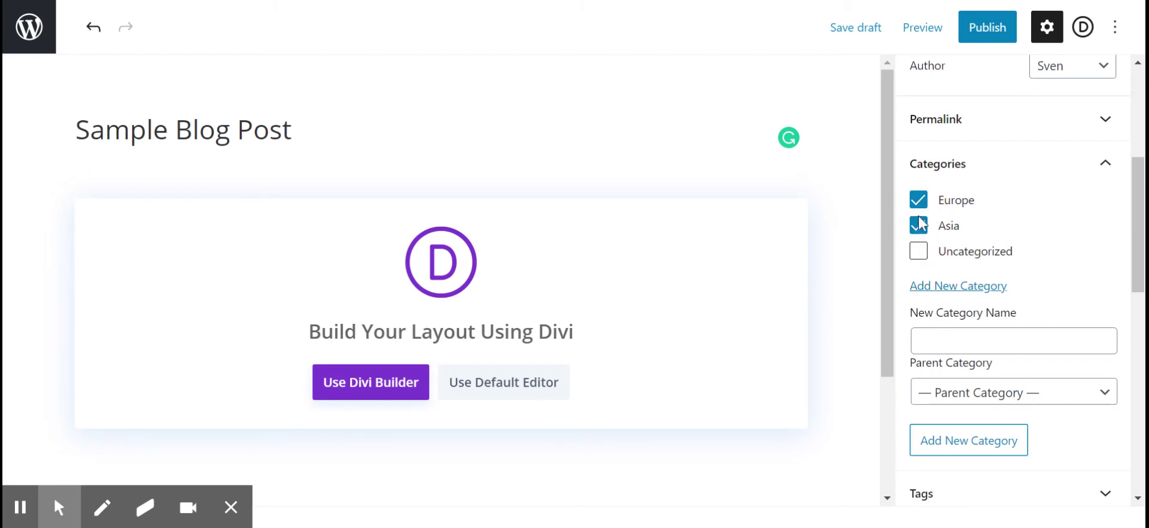
pyautogui.click(919, 226)
# Change the post's author from the logged-in account to the other listed site user
pyautogui.scroll(1, 939, 259)
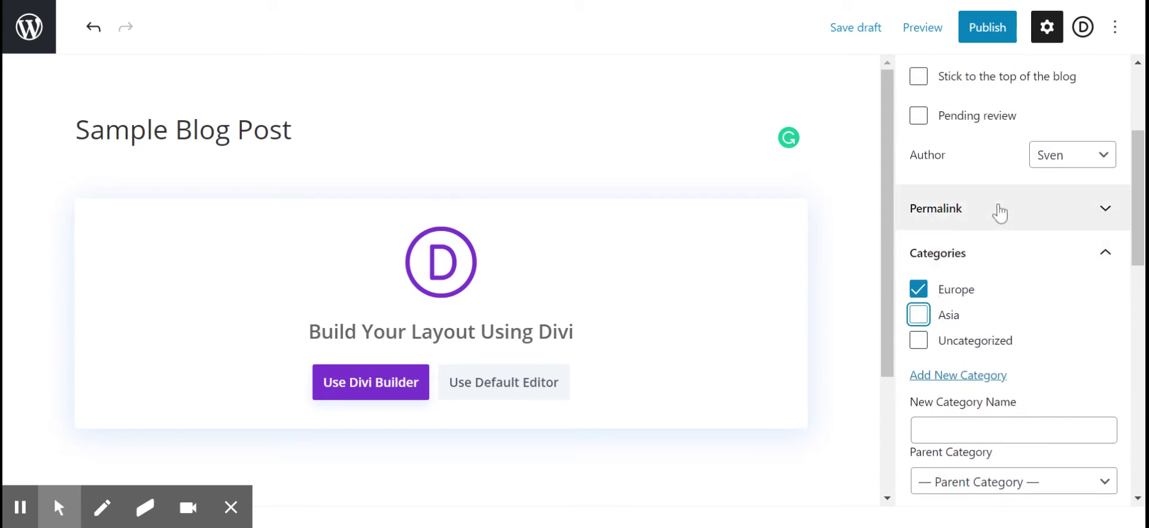
pyautogui.scroll(3, 998, 213)
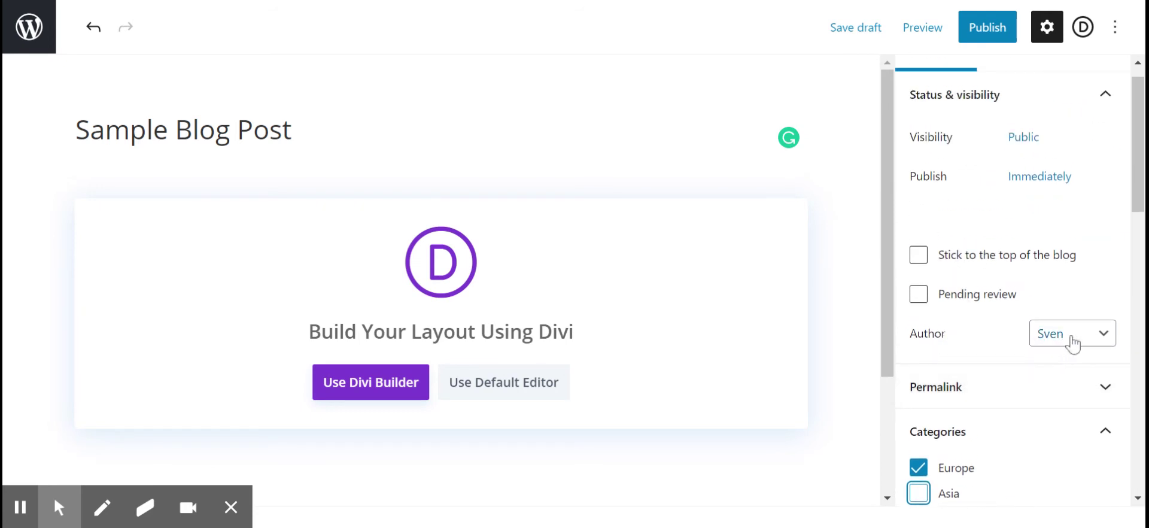
pyautogui.click(1072, 343)
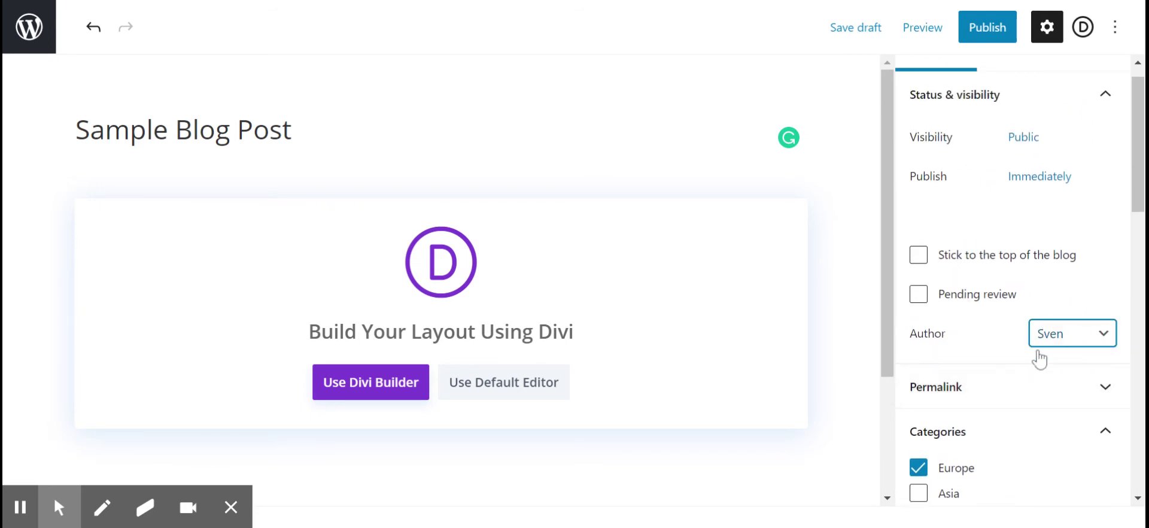
pyautogui.click(1039, 359)
pyautogui.scroll(1, 966, 311)
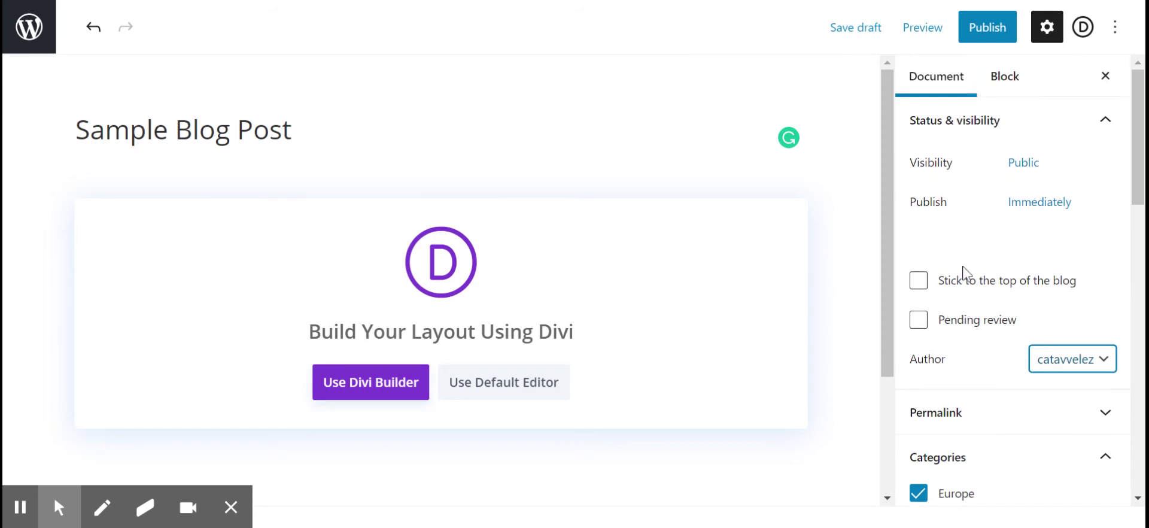
# Review the visibility and publish date options, then publish the post immediately with Public visibility
pyautogui.click(1018, 158)
pyautogui.click(988, 28)
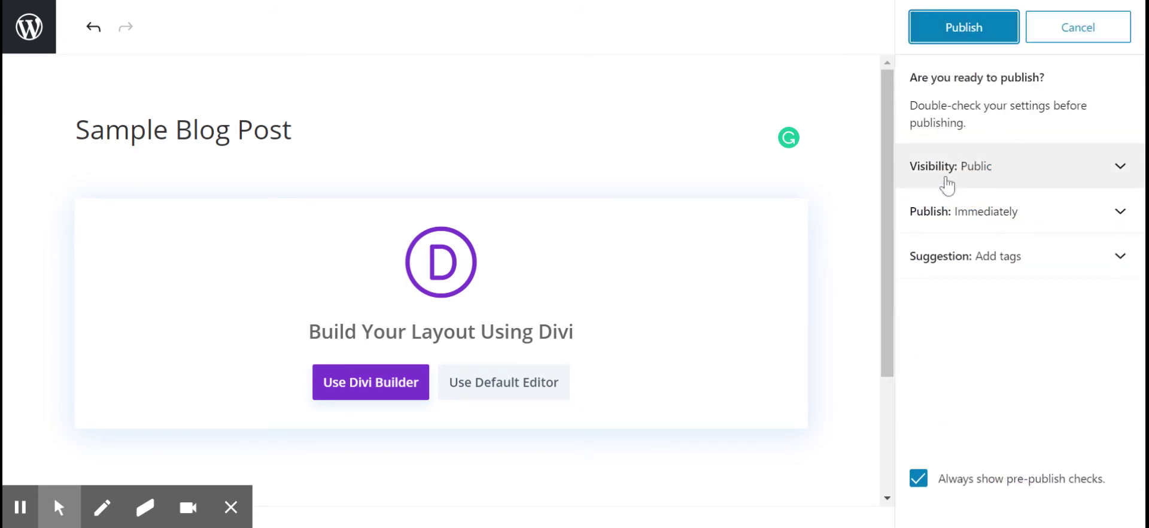
pyautogui.click(1037, 176)
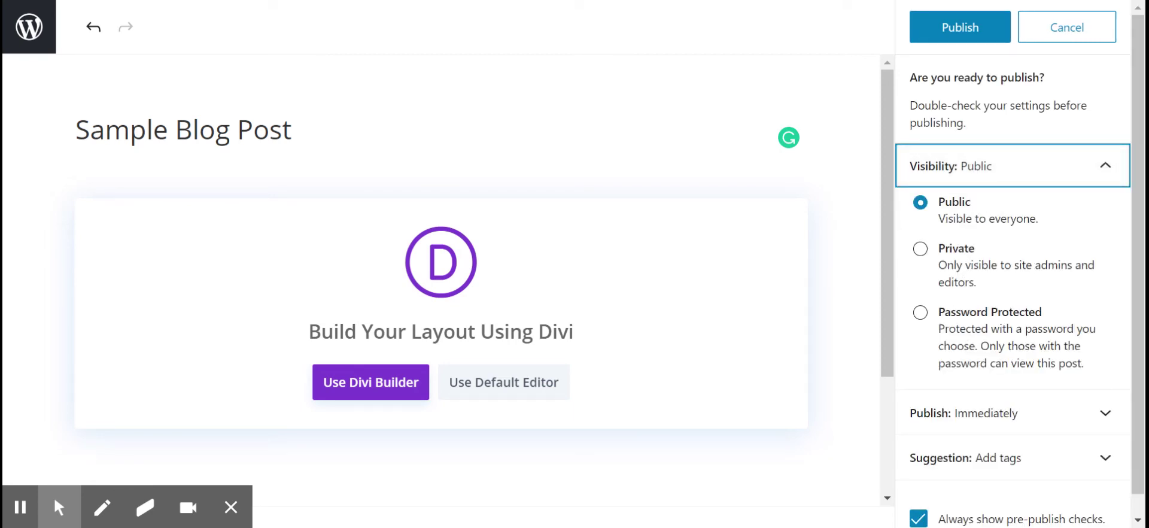
pyautogui.click(920, 248)
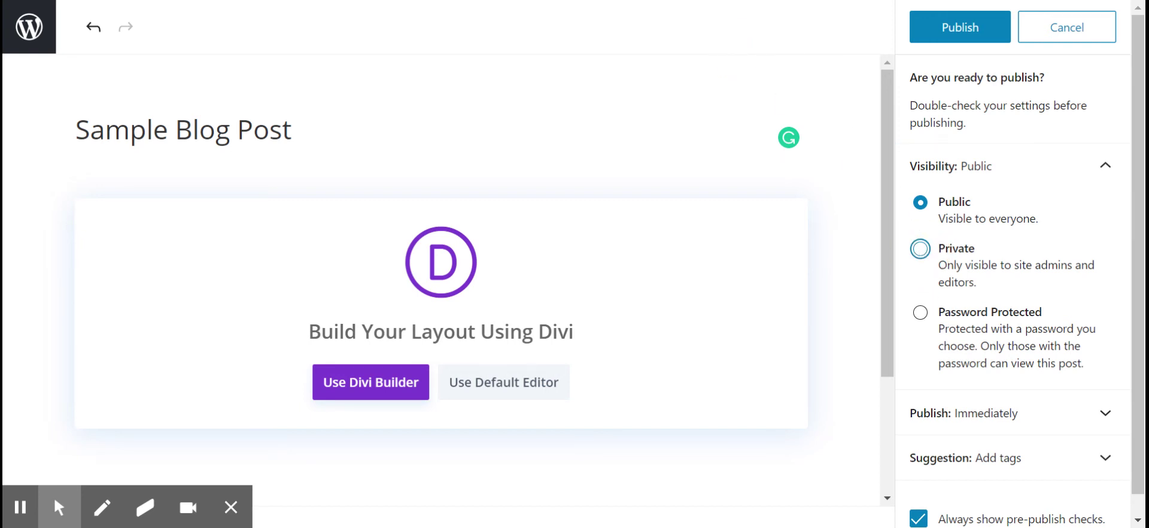
pyautogui.scroll(-1, 1008, 293)
pyautogui.click(1008, 398)
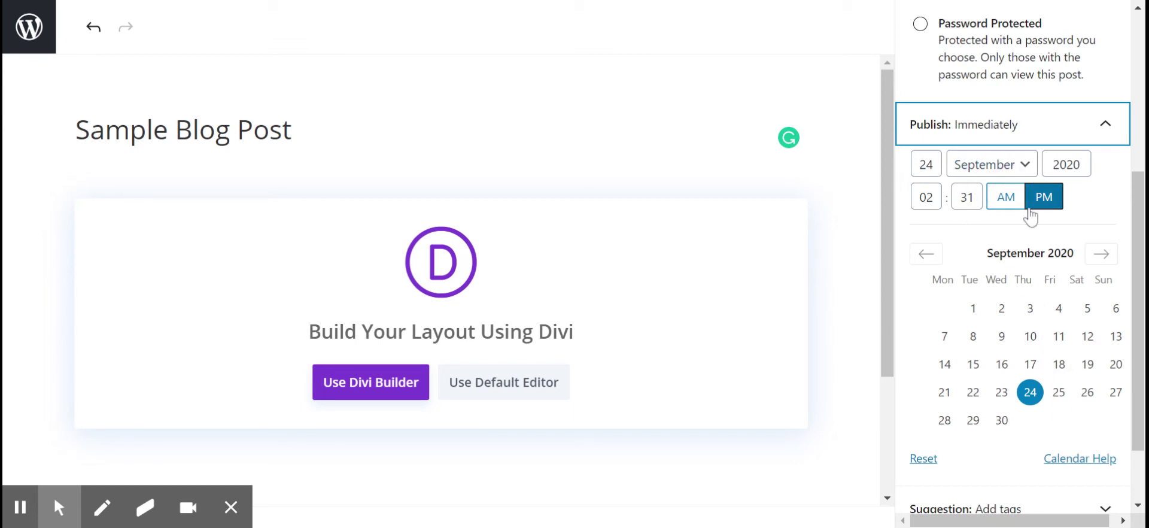
pyautogui.scroll(1, 1038, 277)
pyautogui.scroll(5, 1038, 277)
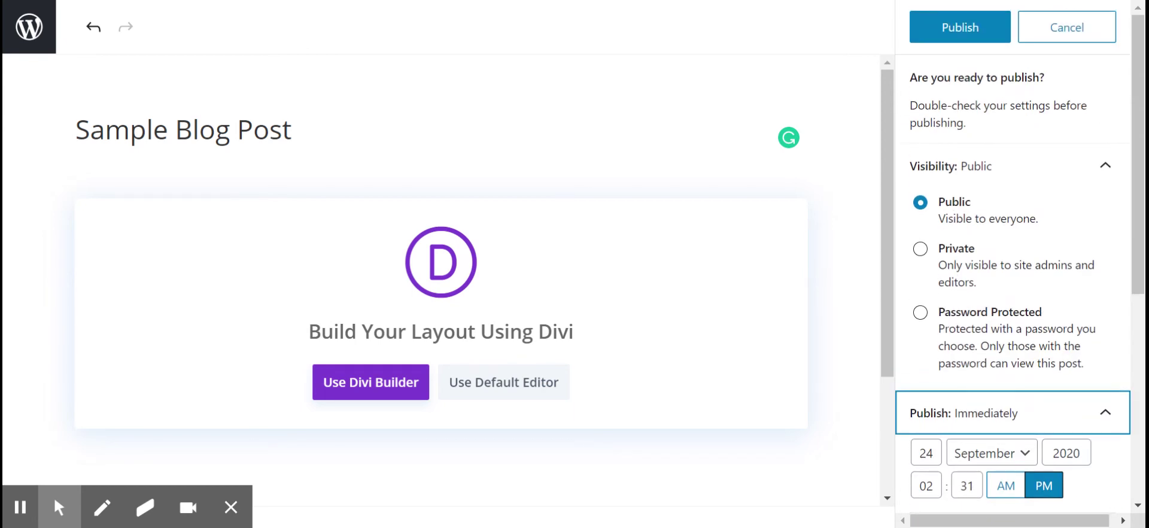
pyautogui.click(961, 30)
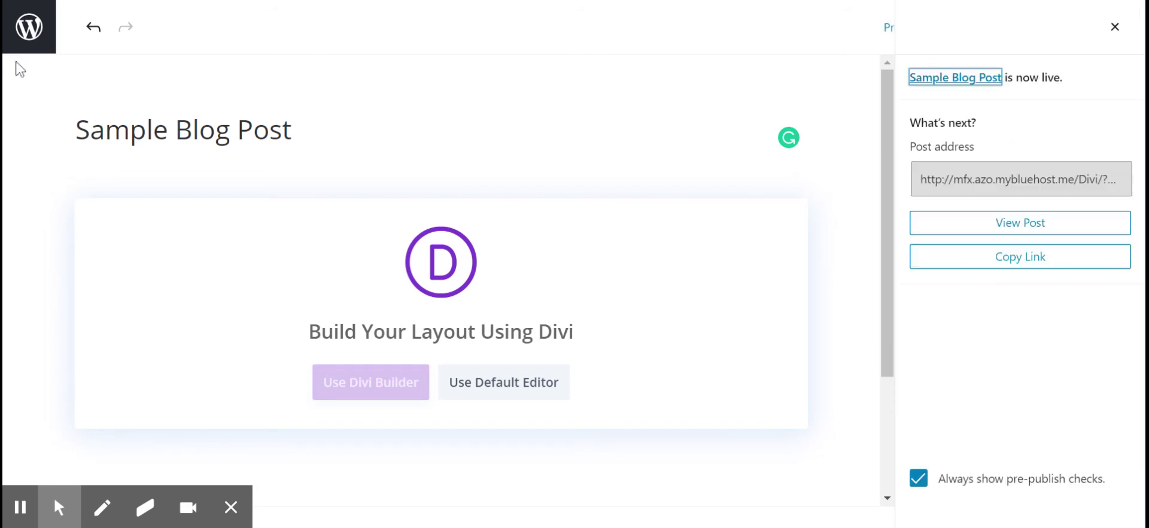
# Return to the list of all posts and open the "Hello world!" post for editing
pyautogui.click(27, 33)
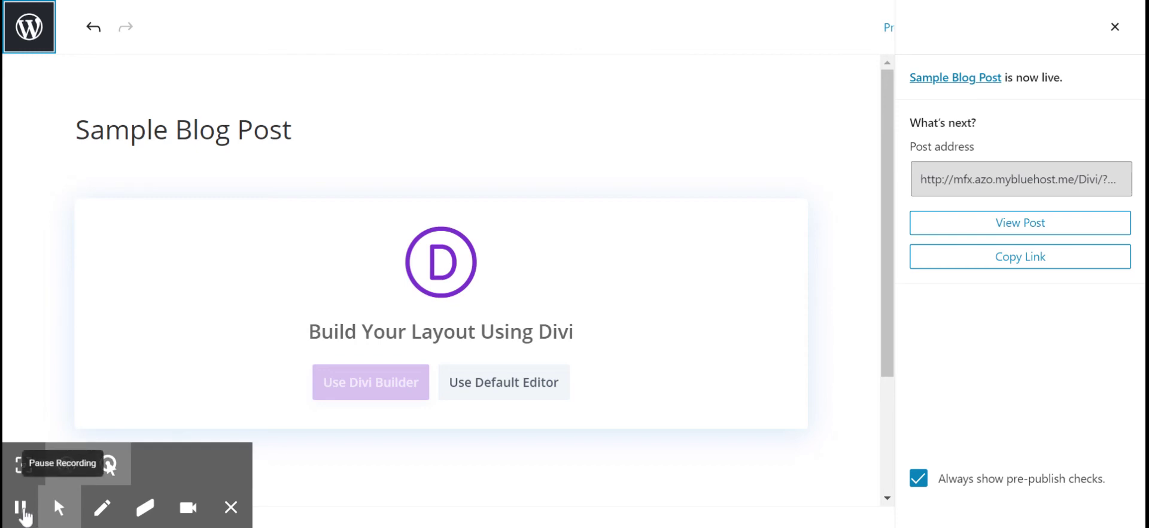
pyautogui.click(24, 508)
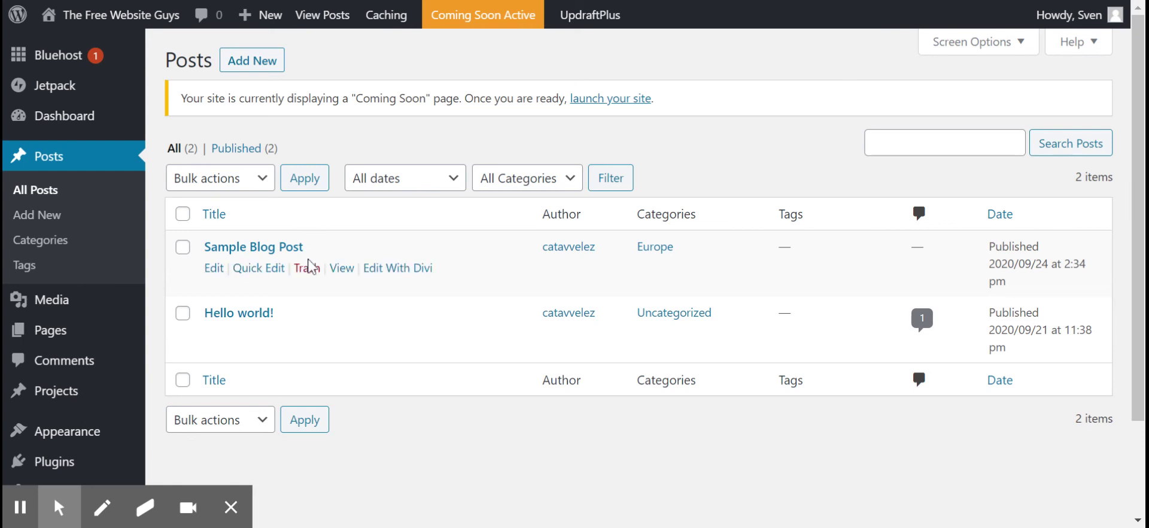
pyautogui.click(250, 315)
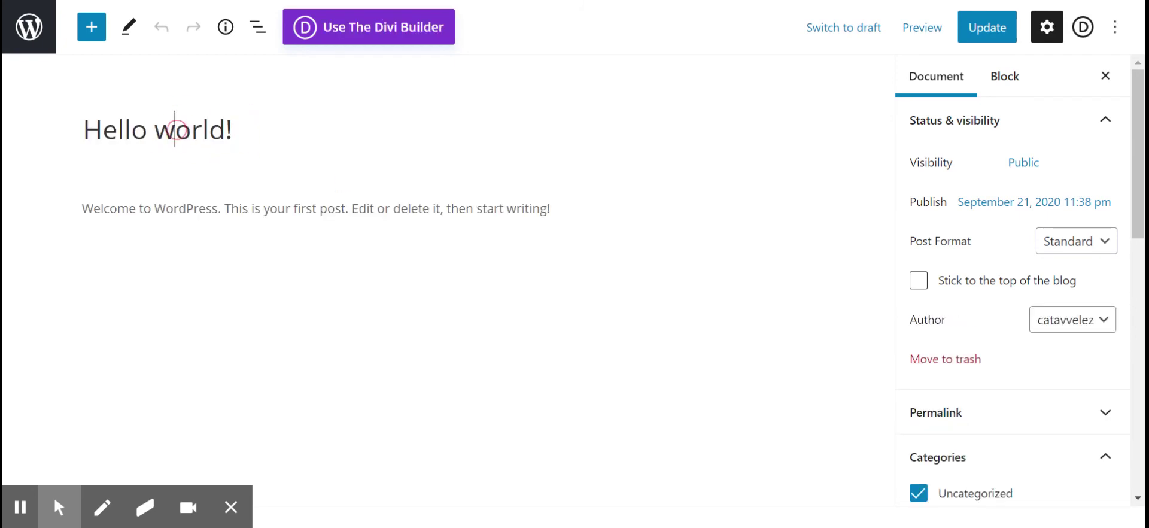
# Capitalize the second word of the post's title so it reads "Hello World!"
pyautogui.press('BackSpace')
pyautogui.write('W')
pyautogui.click(795, 137)
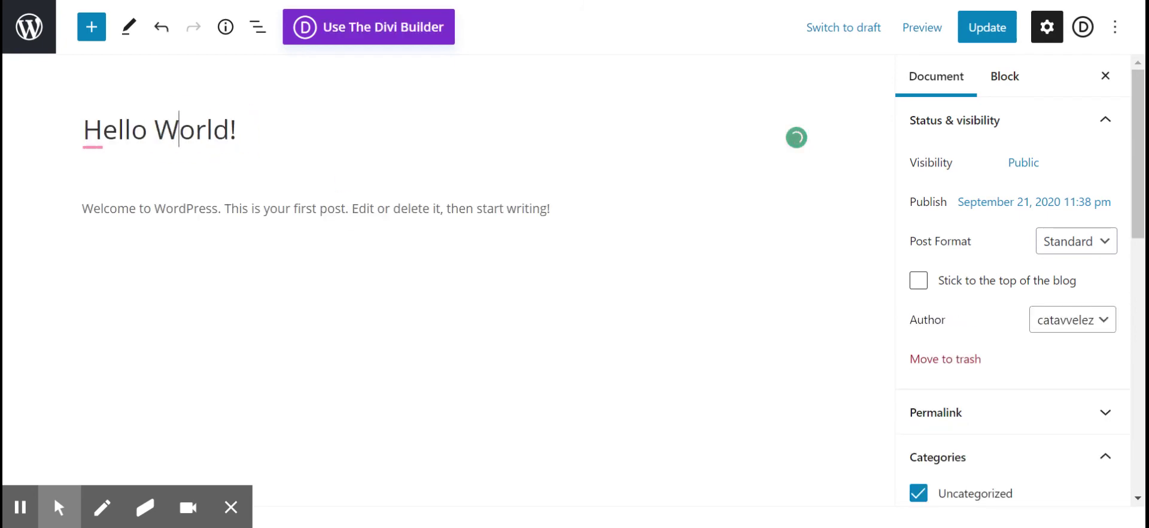
# Finish editing the post title and update the published post to save the change
pyautogui.click(237, 199)
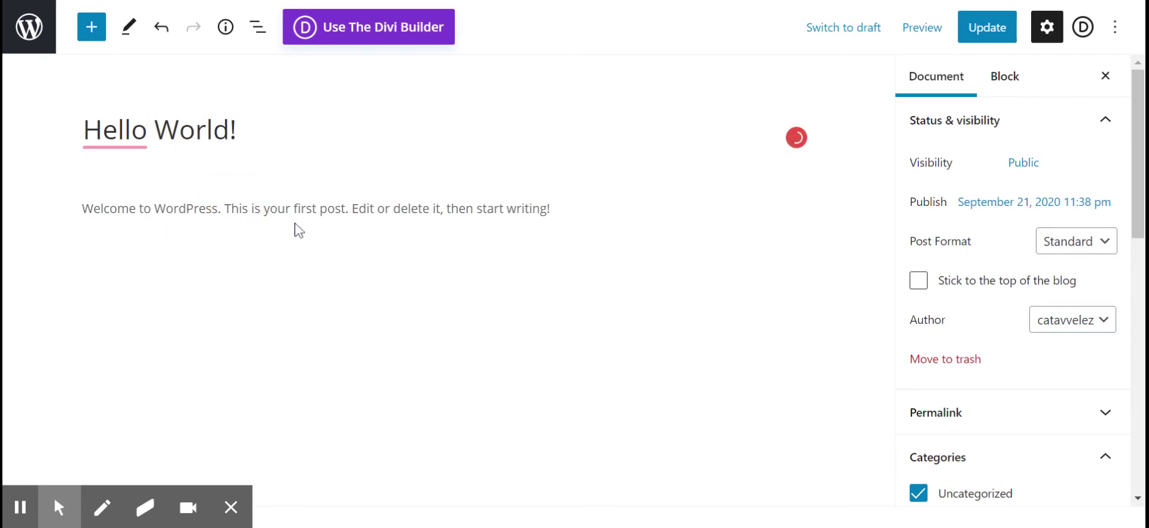
pyautogui.scroll(-5, 975, 179)
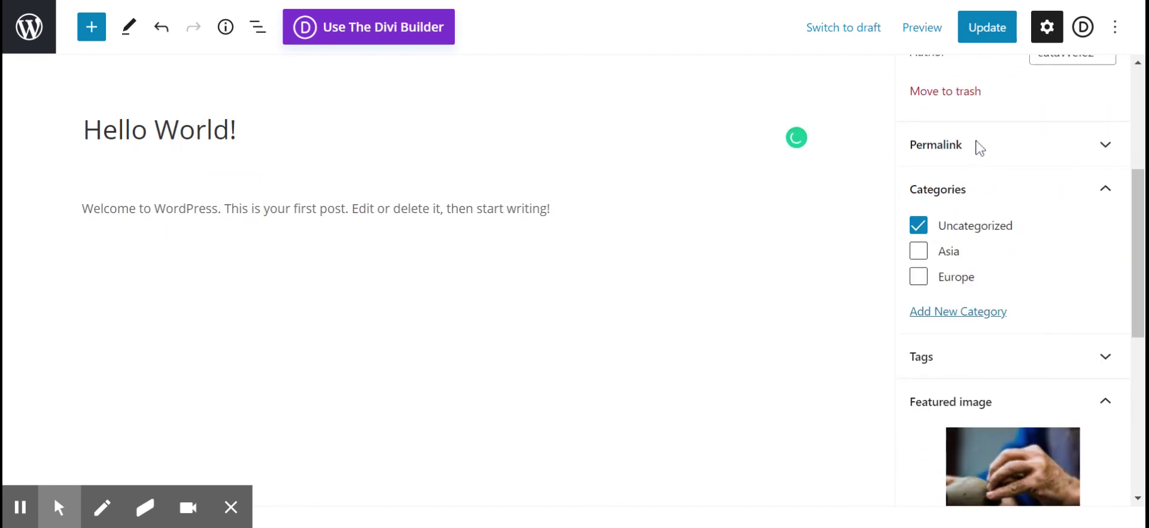
pyautogui.scroll(5, 974, 146)
pyautogui.click(993, 31)
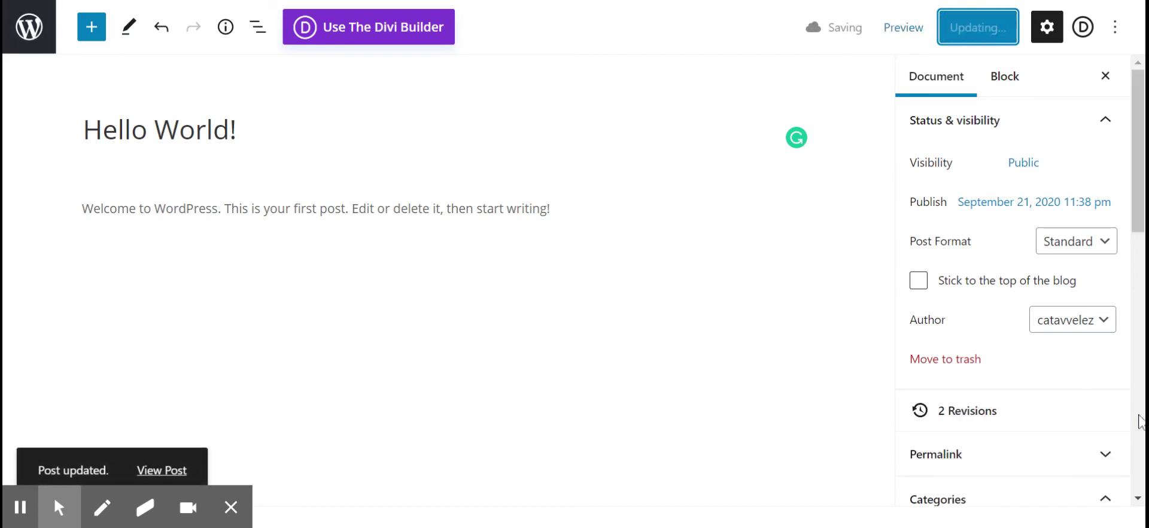
# Assign the Asia category to the post in addition to Uncategorized, and update the post
pyautogui.scroll(-3, 1047, 385)
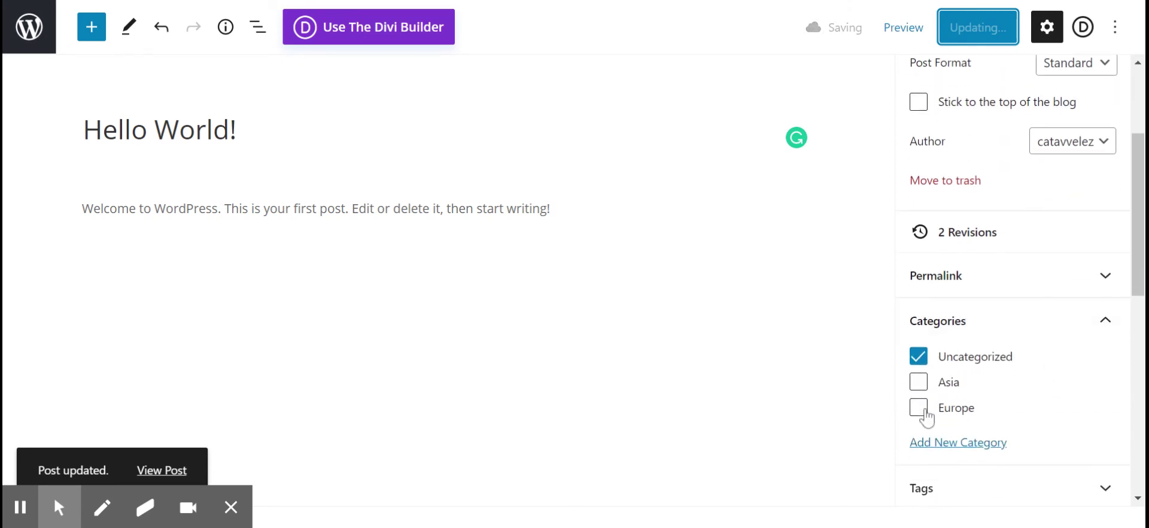
pyautogui.click(916, 382)
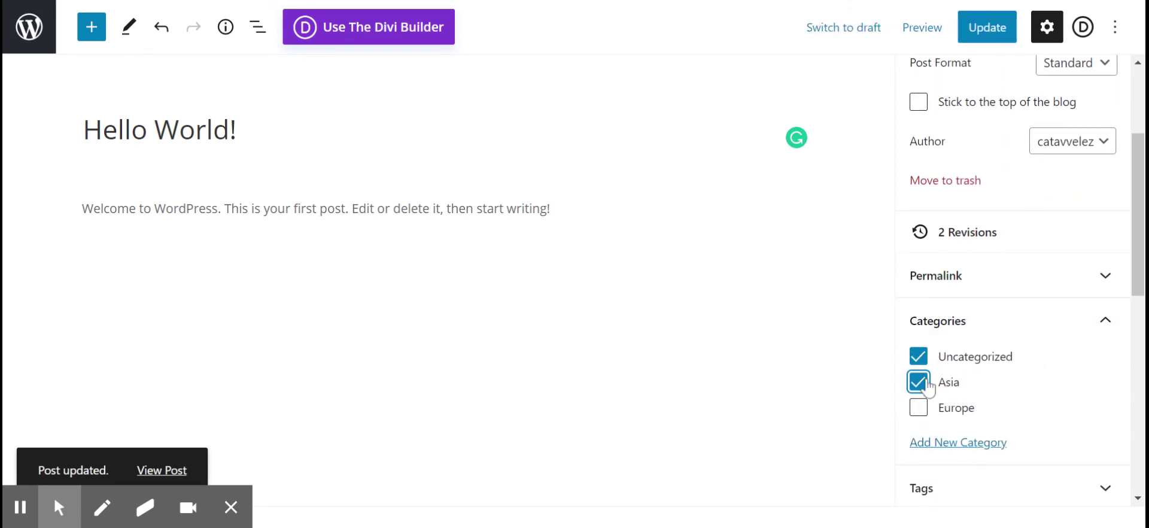
pyautogui.click(987, 26)
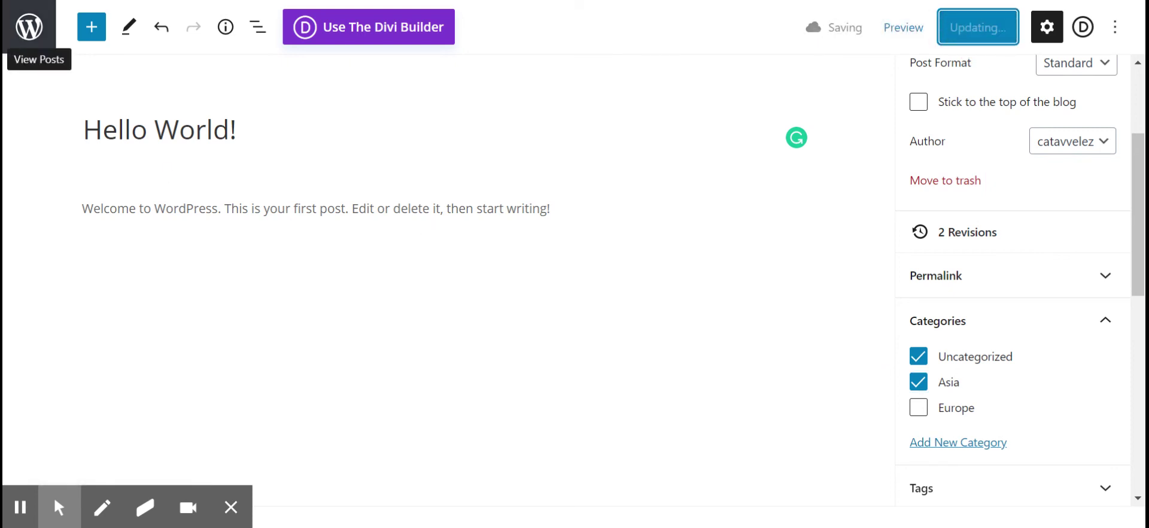
# From the list of all posts, open Quick Edit for "Sample Blog Post", review its title, slug and status, and update it with the existing values
pyautogui.click(18, 27)
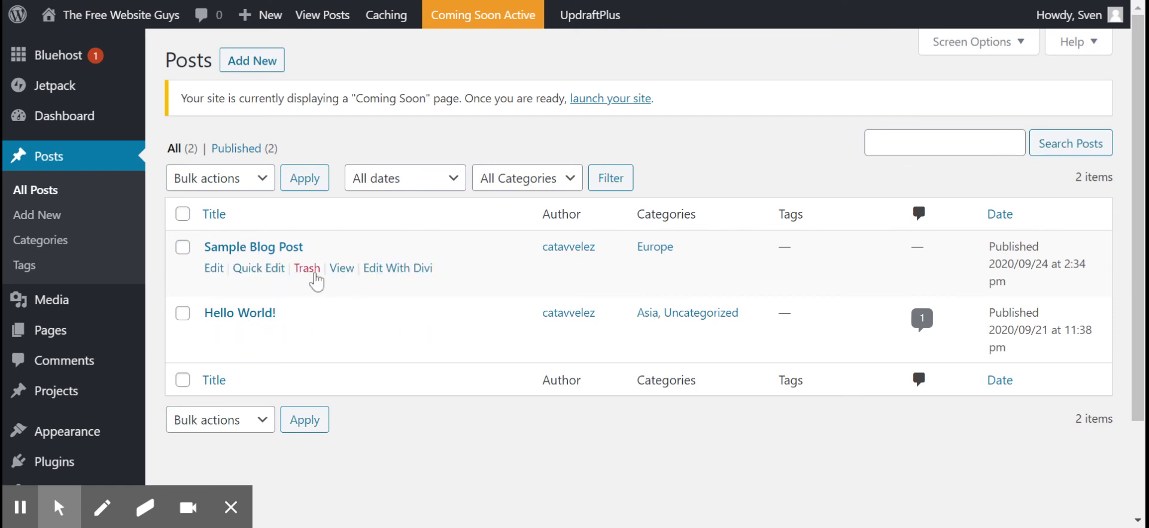
pyautogui.click(258, 269)
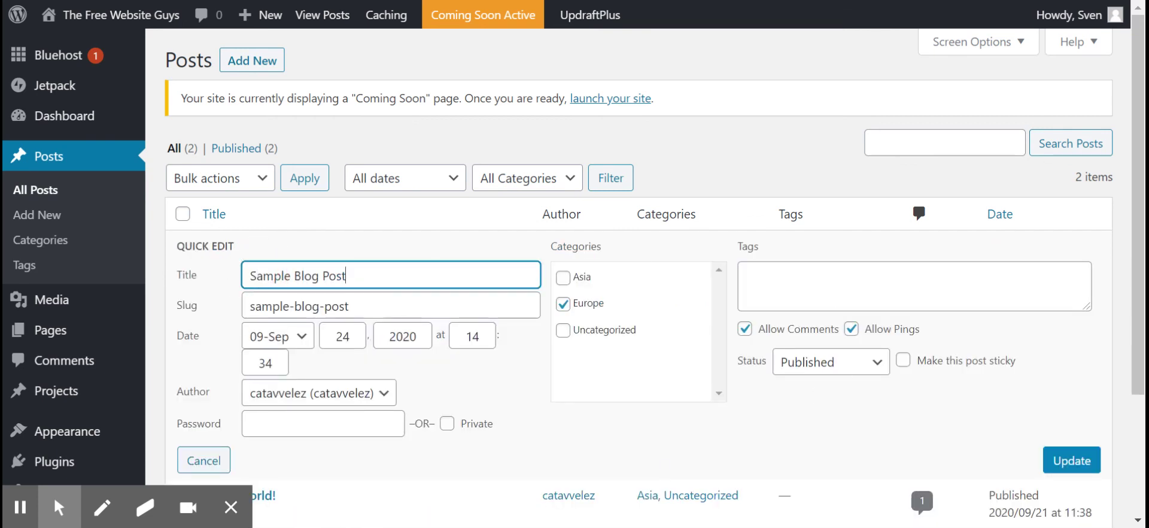
pyautogui.moveTo(346, 275); pyautogui.dragTo(246, 275)
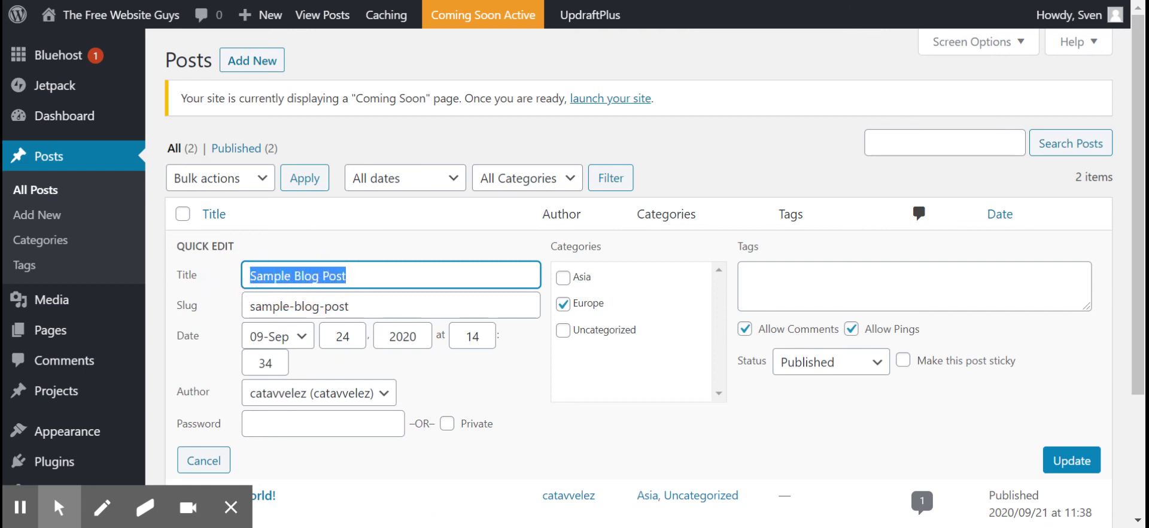
pyautogui.moveTo(366, 304); pyautogui.dragTo(216, 303)
pyautogui.click(381, 306)
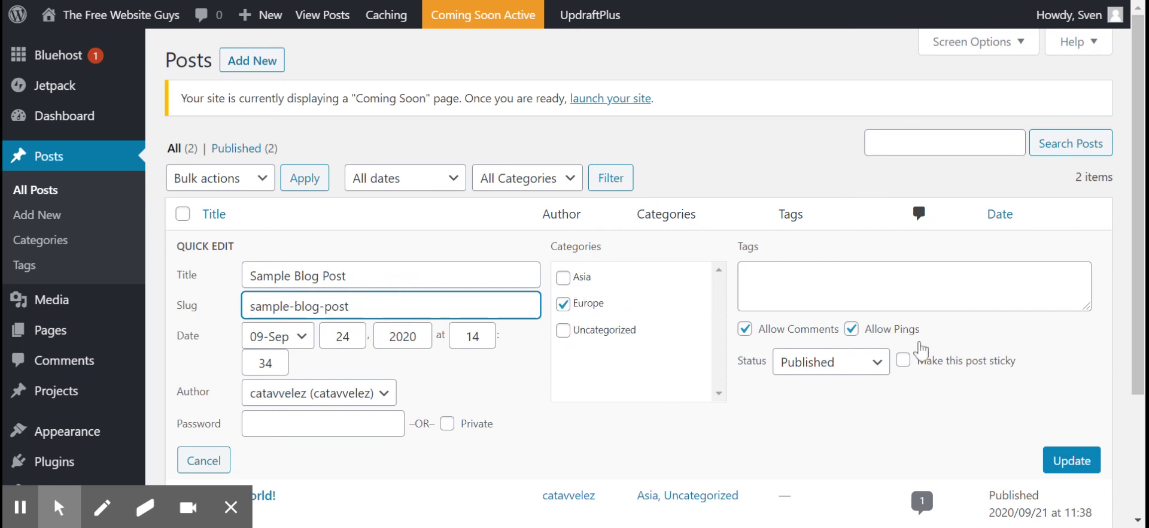
pyautogui.click(878, 367)
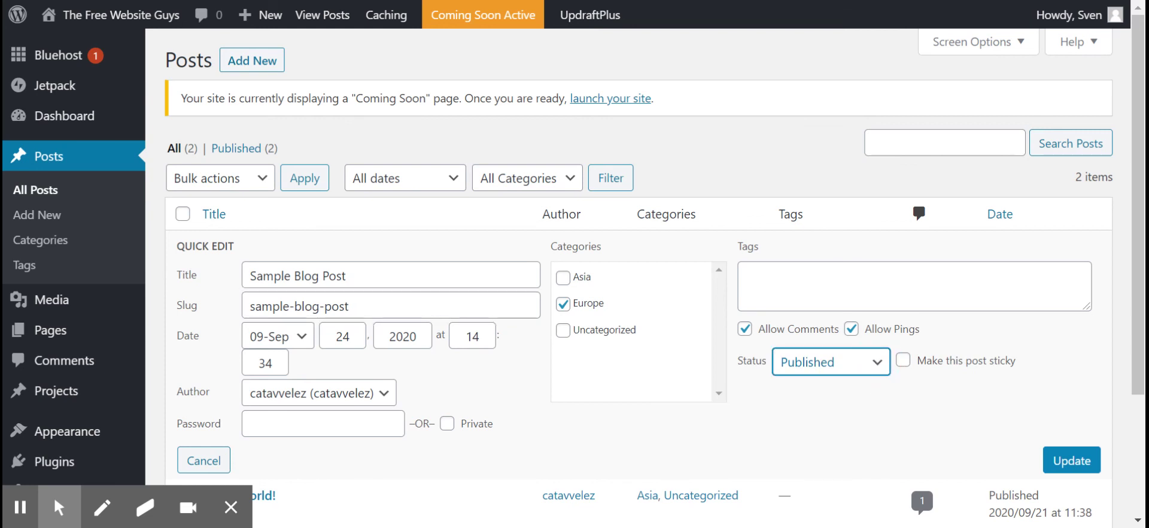
pyautogui.click(1072, 467)
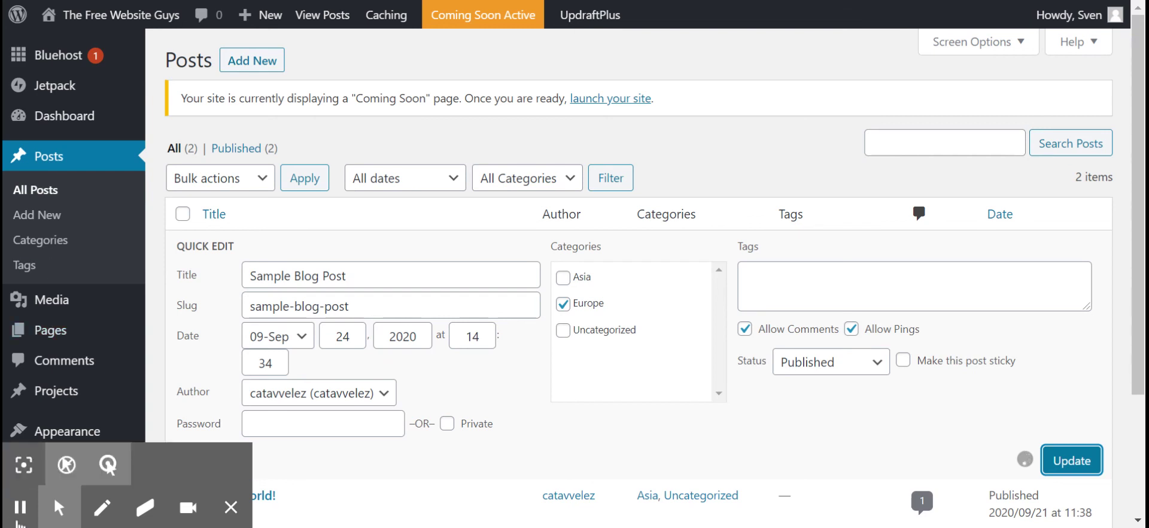
# Visit the live site's Blog page and examine how the "Sample Blog Post" and "Hello World!" entries are displayed
pyautogui.moveTo(106, 21)
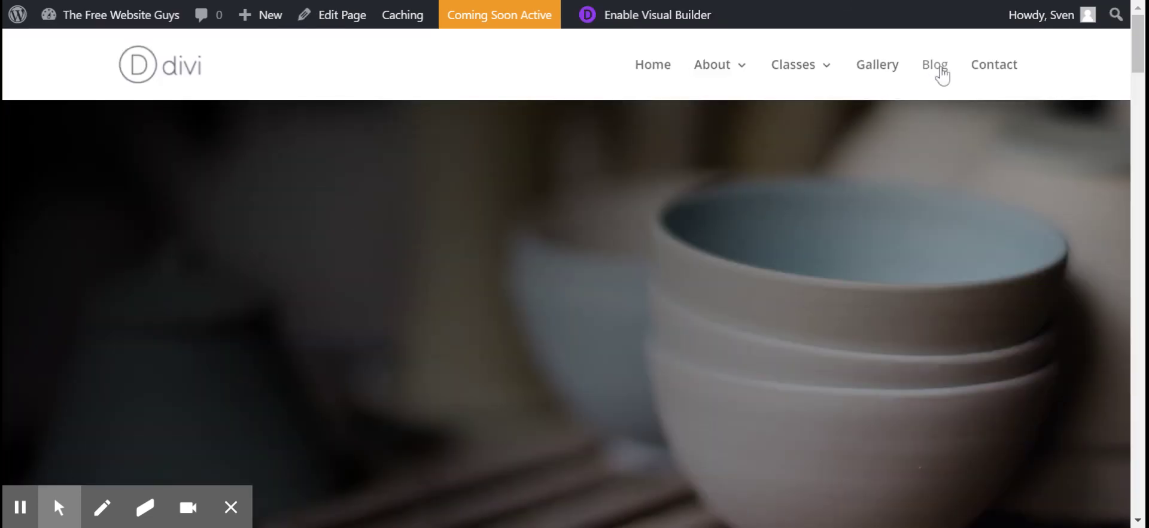
pyautogui.click(938, 67)
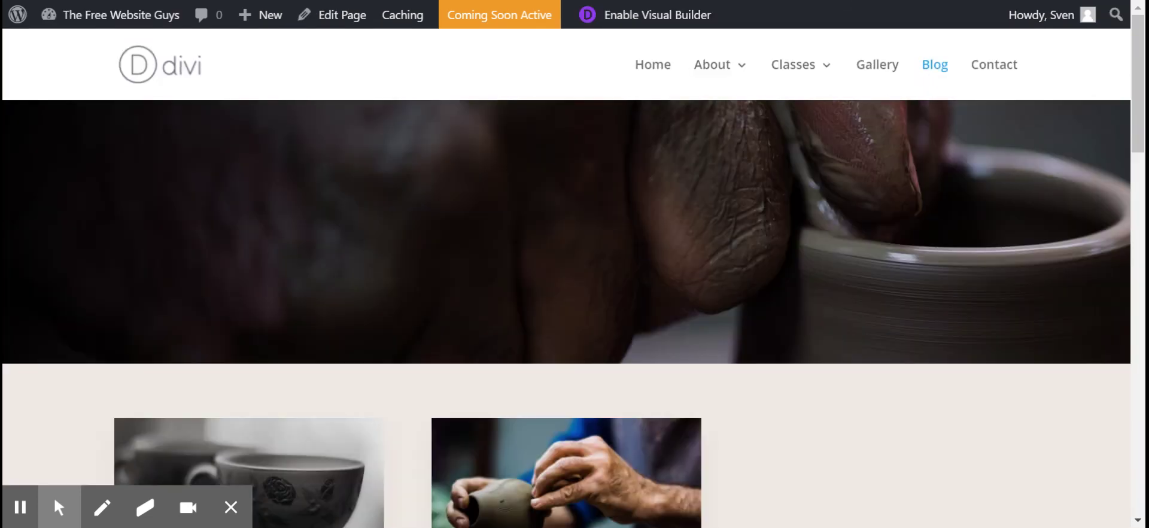
pyautogui.scroll(-7, 336, 292)
pyautogui.scroll(2, 243, 257)
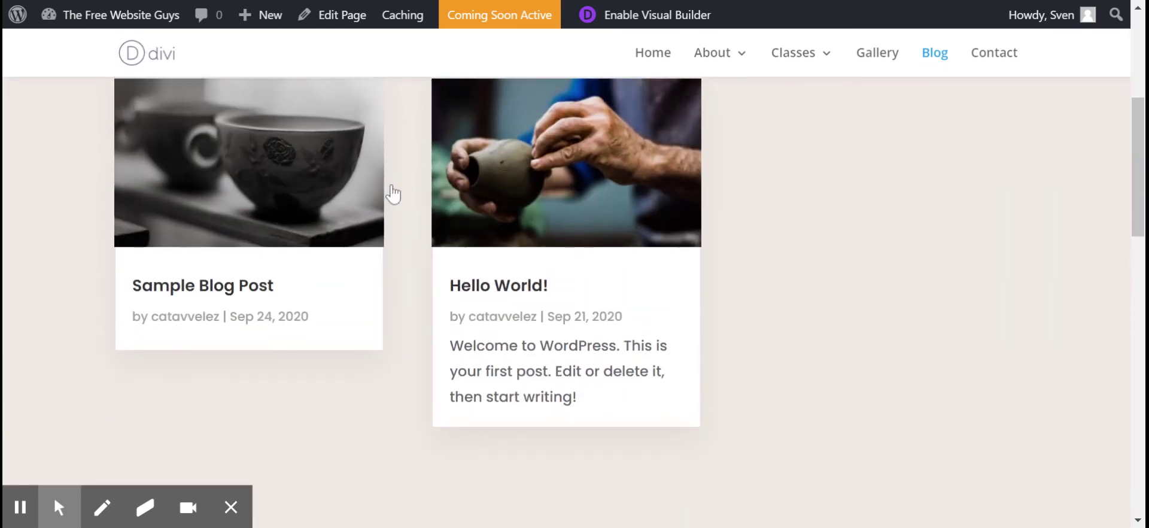
pyautogui.scroll(2, 268, 295)
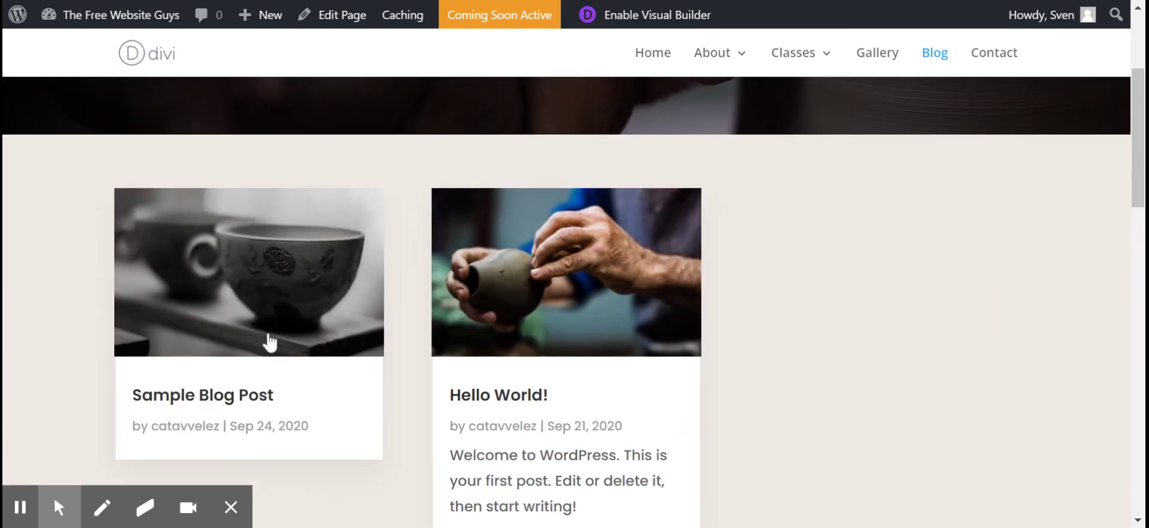
pyautogui.scroll(-2, 266, 334)
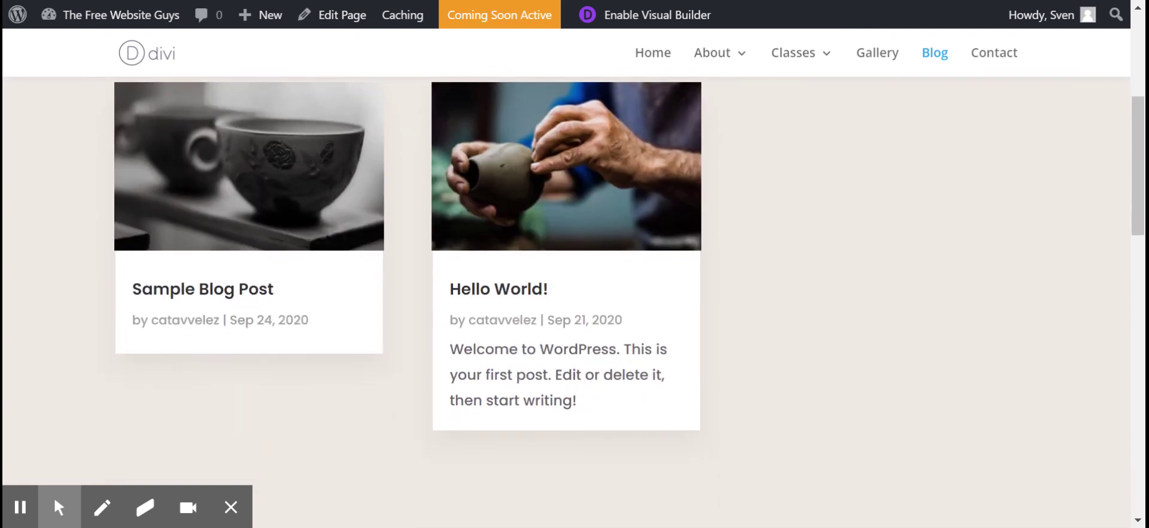